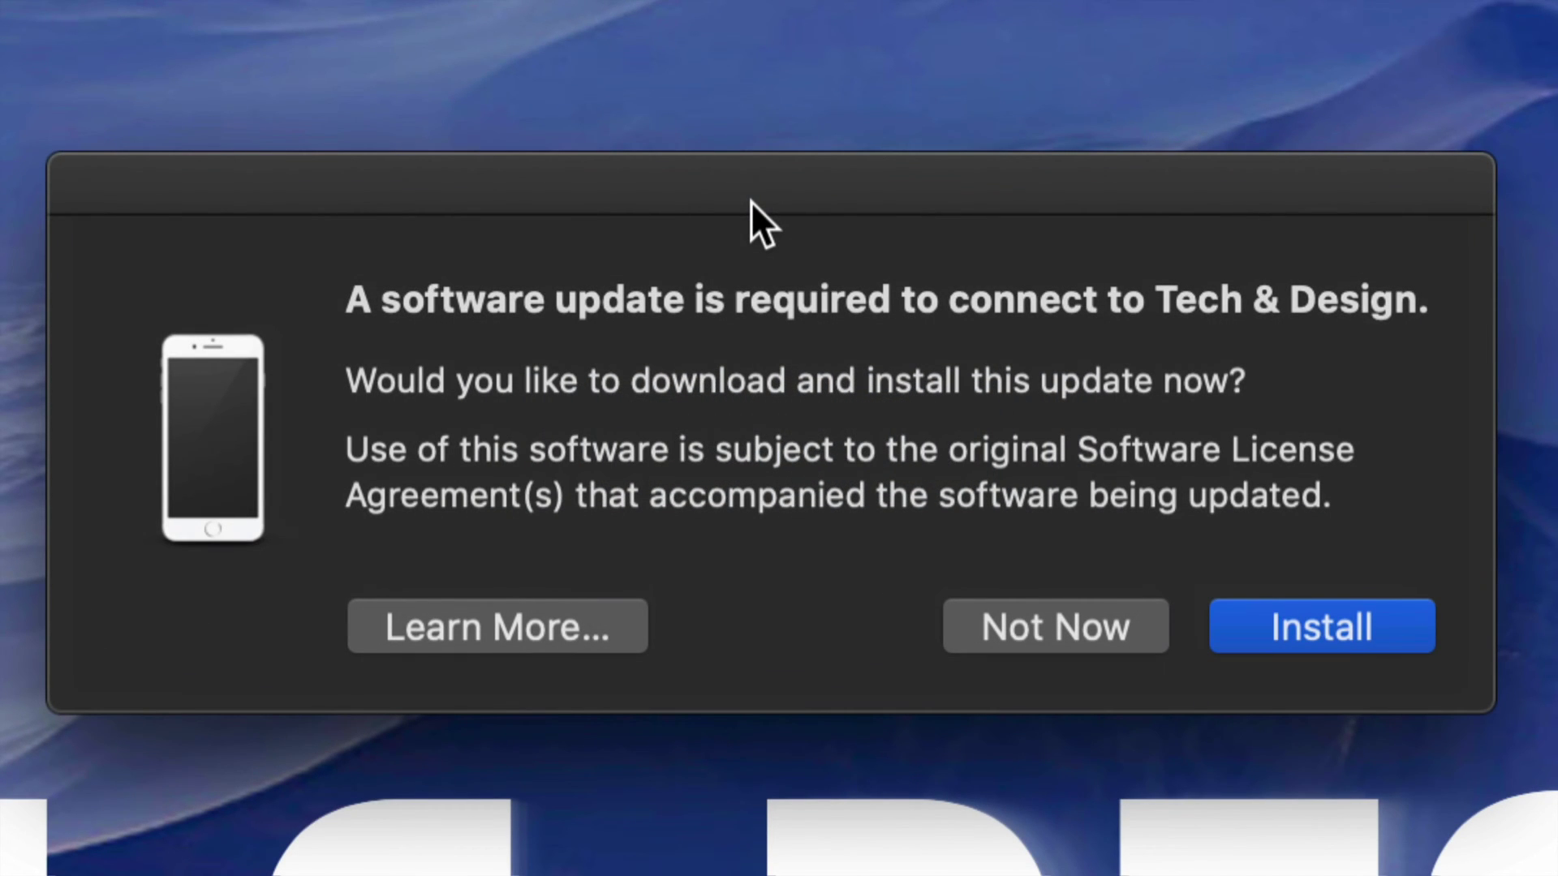
- Accept the required iPhone software update with Install so it downloads now
{"action": "left_click", "coordinate": [1366, 631]}
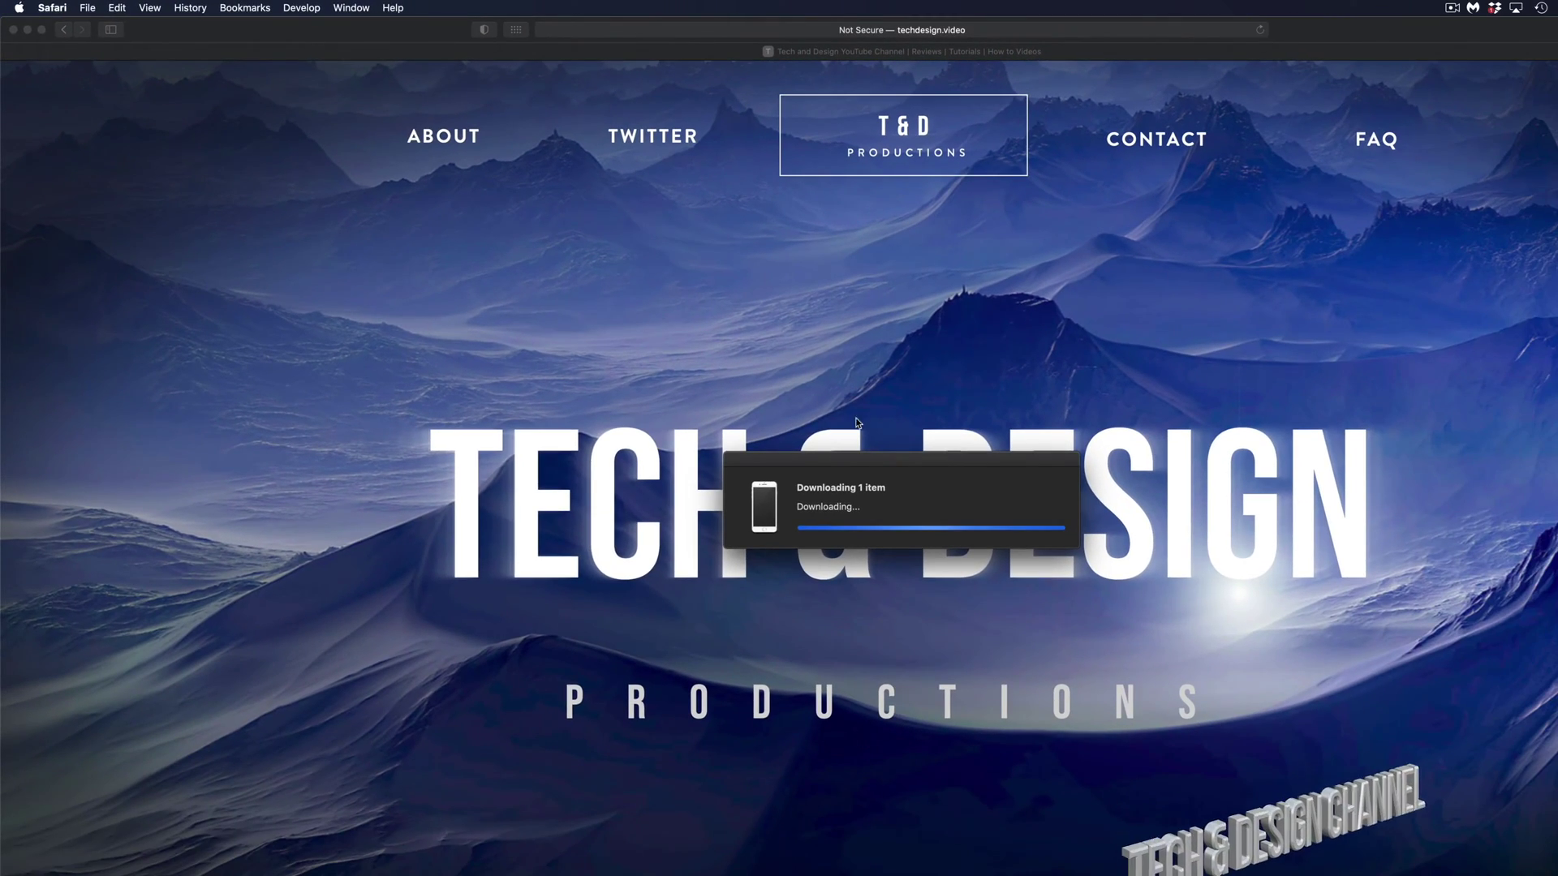
- Move the Downloading 1 item progress window up and left while the update downloads
{"action": "left_click_drag", "start_coordinate": [863, 461], "coordinate": [763, 288]}
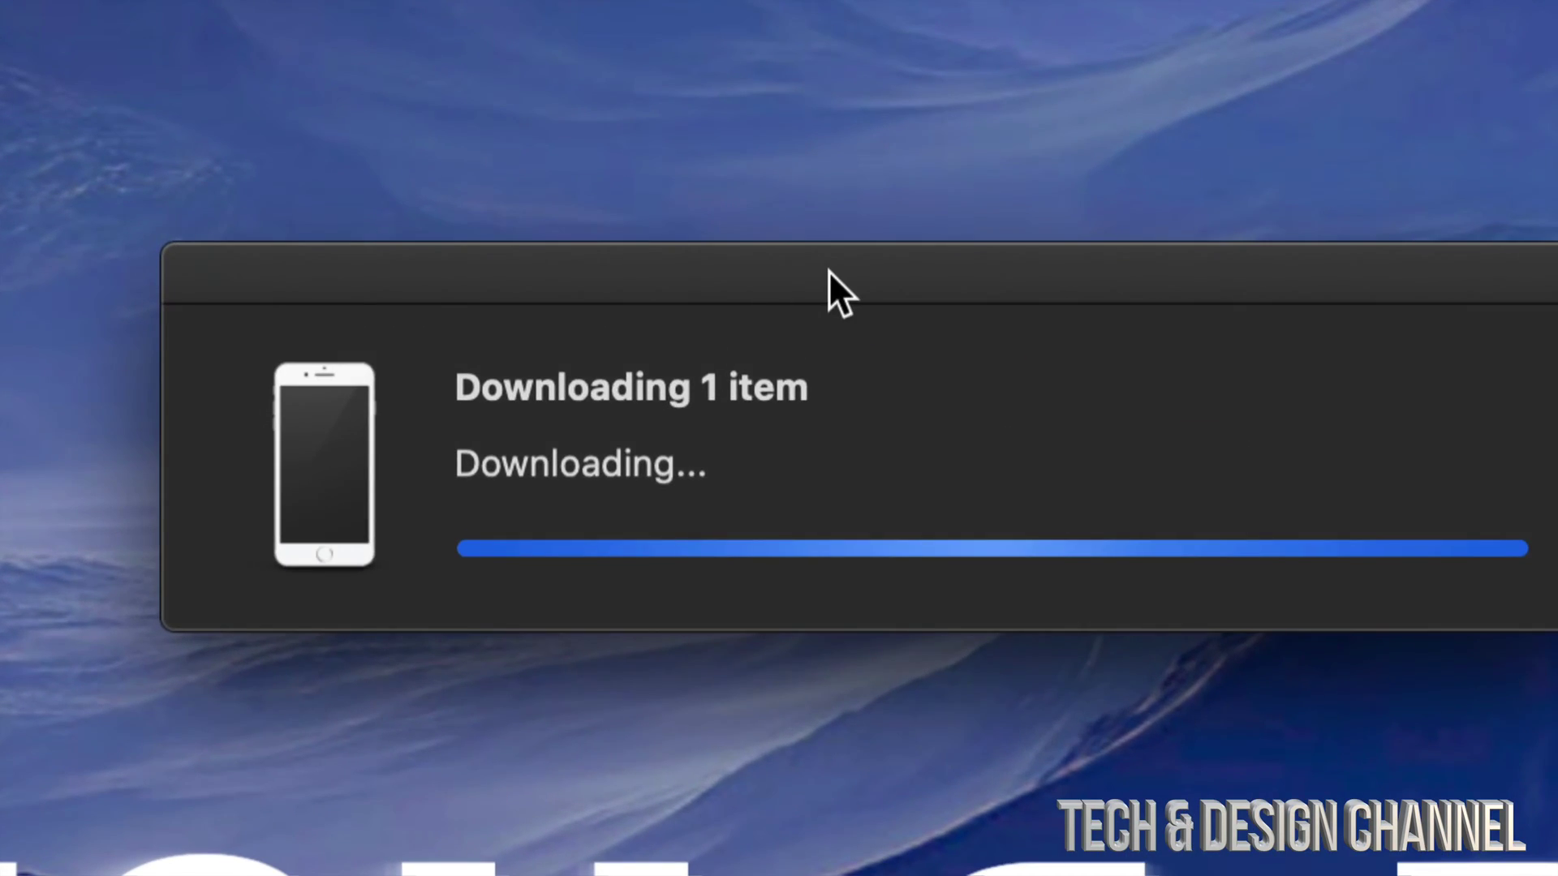
{"action": "left_click_drag", "start_coordinate": [828, 270], "coordinate": [705, 238]}
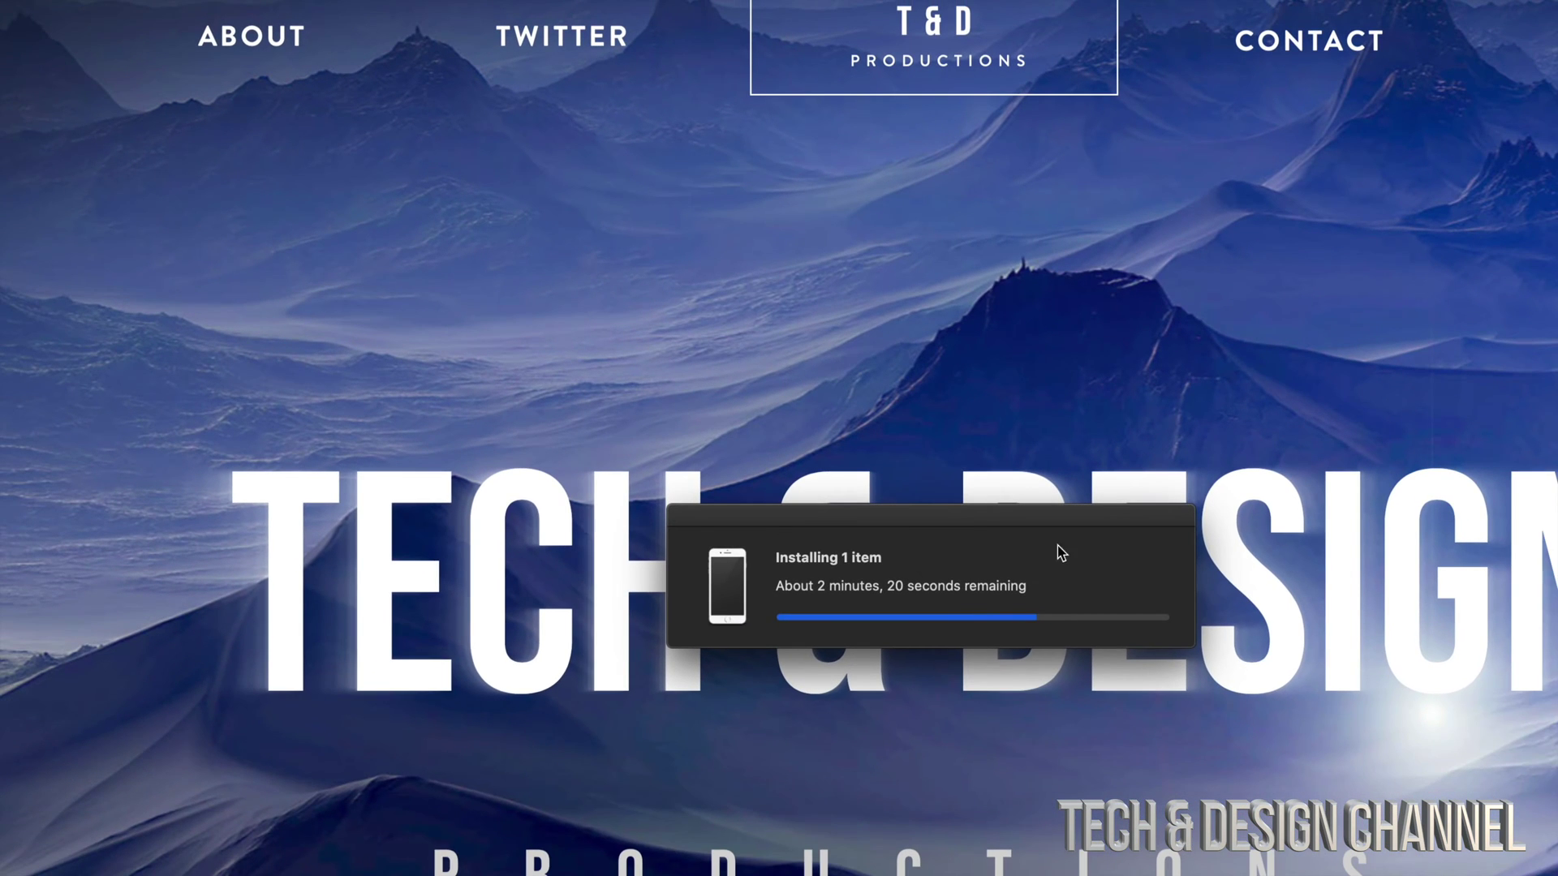
- Move the Installing 1 item window aside until iOS 14.2 finishes installing
{"action": "left_click_drag", "start_coordinate": [1049, 537], "coordinate": [939, 279]}
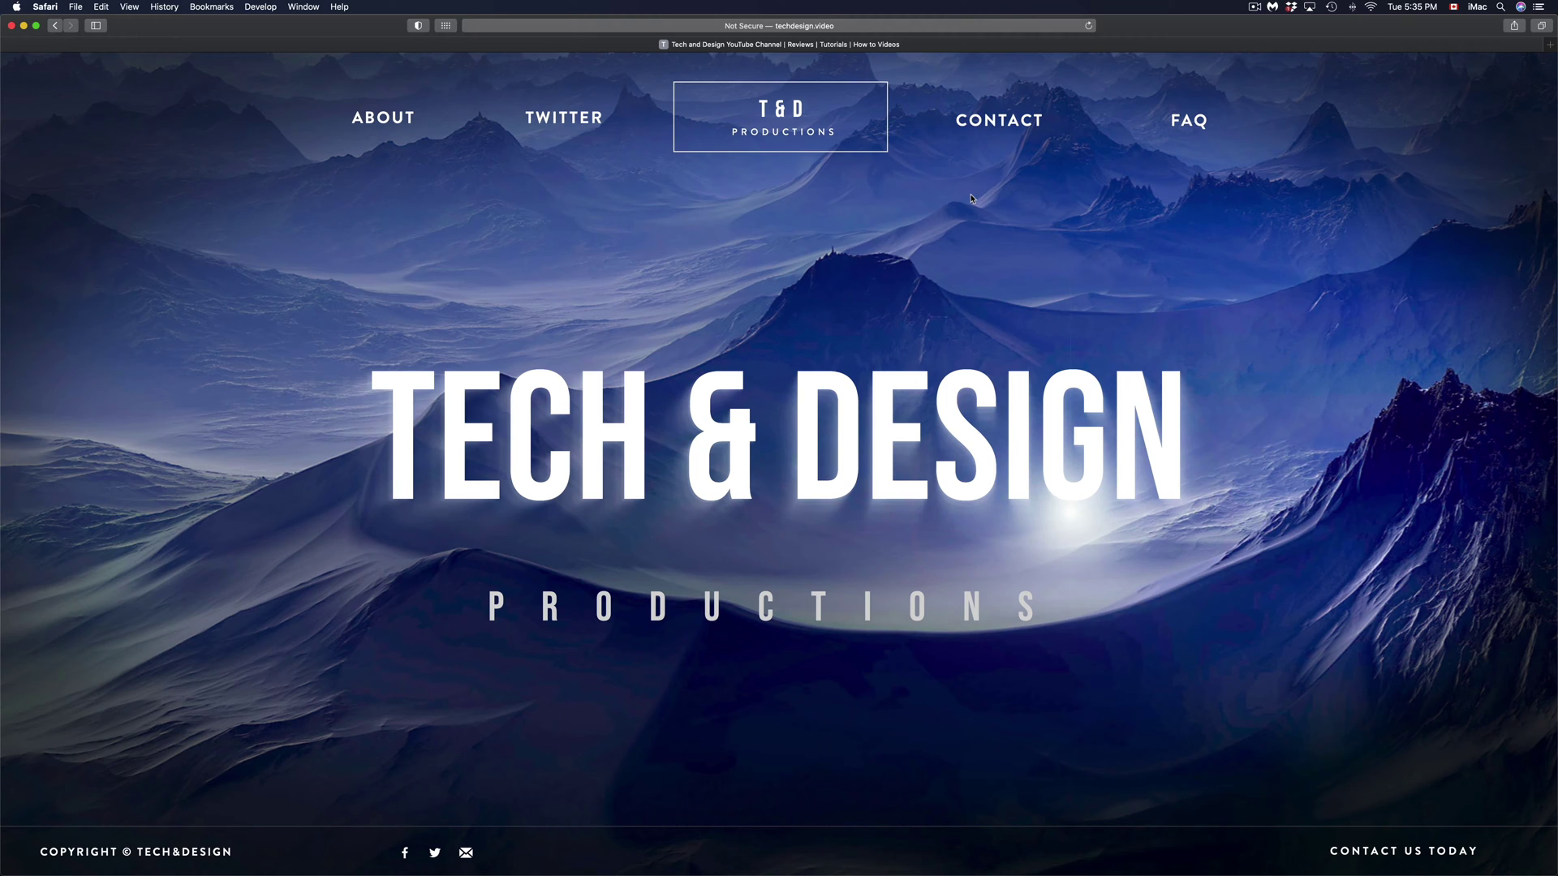
{"action": "mouse_move", "coordinate": [679, 867]}
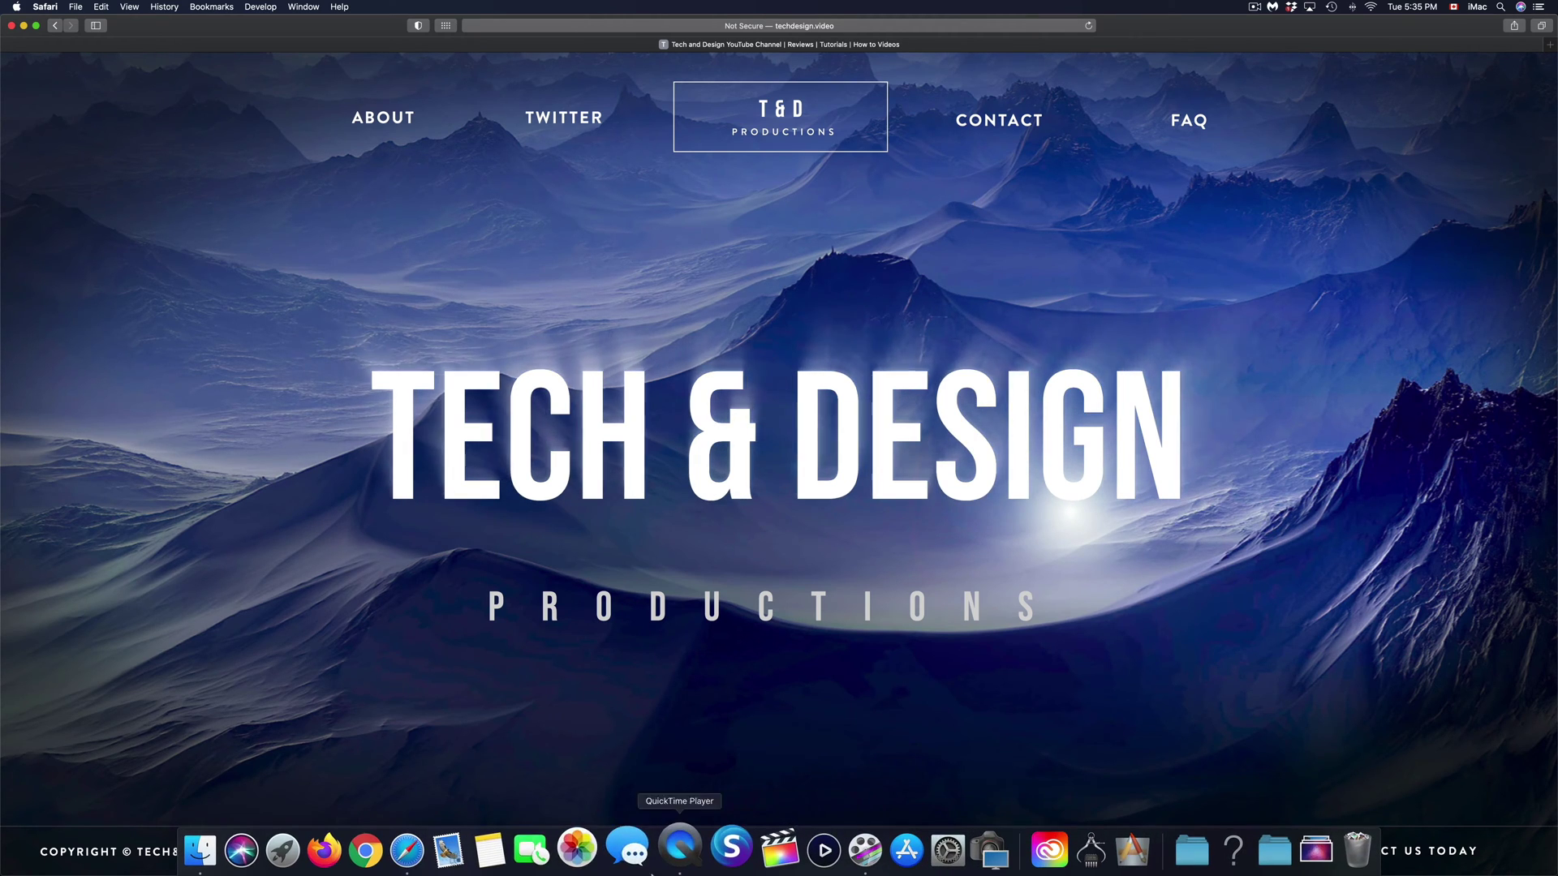
{"action": "left_click", "coordinate": [219, 849]}
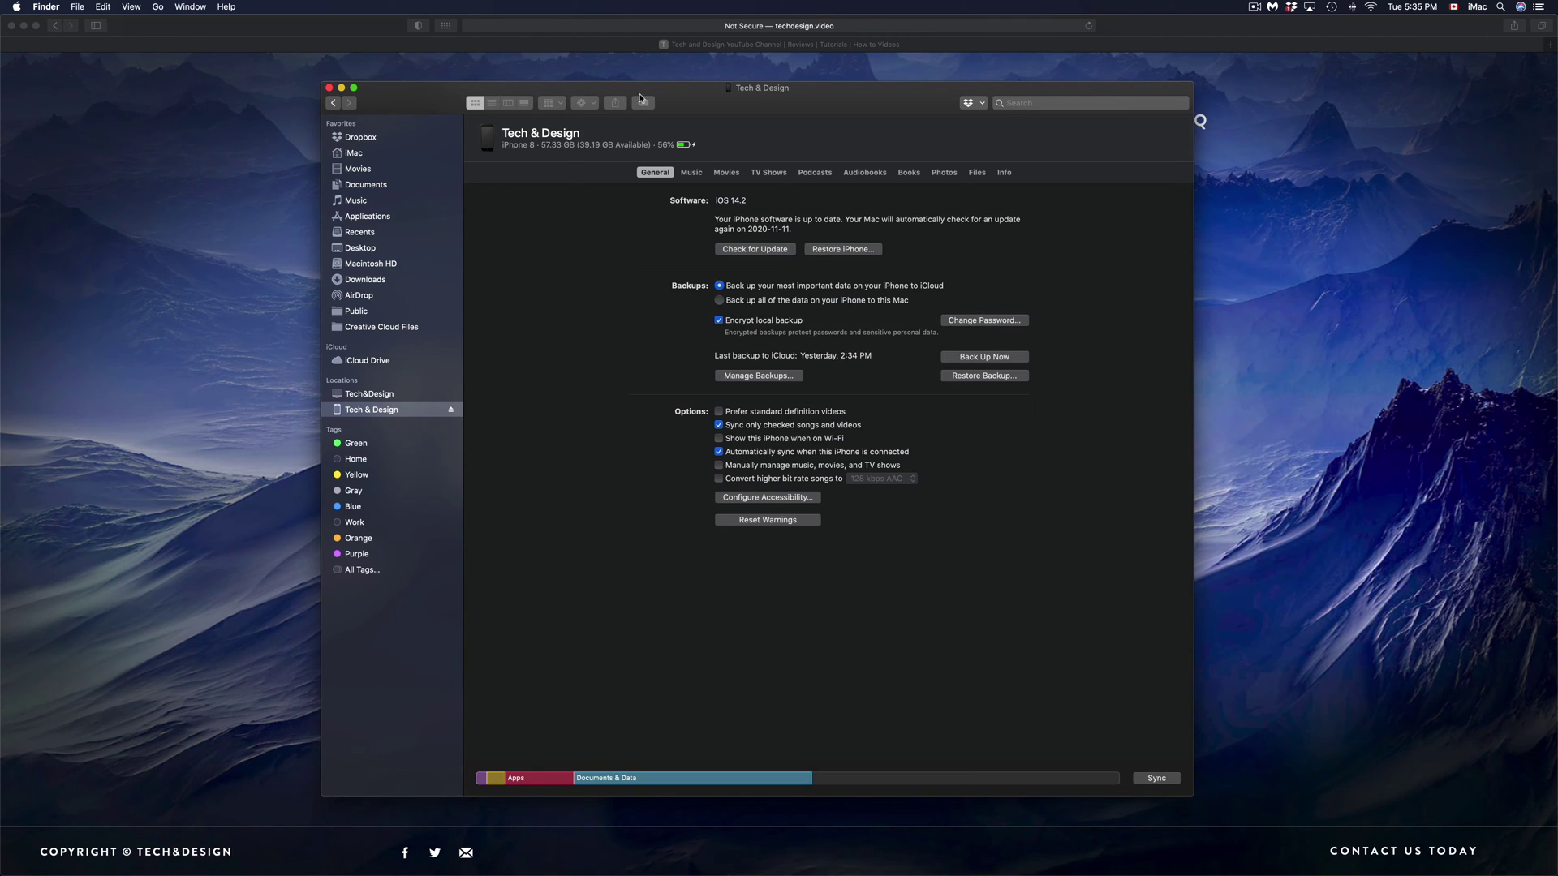
{"action": "left_click", "coordinate": [328, 87]}
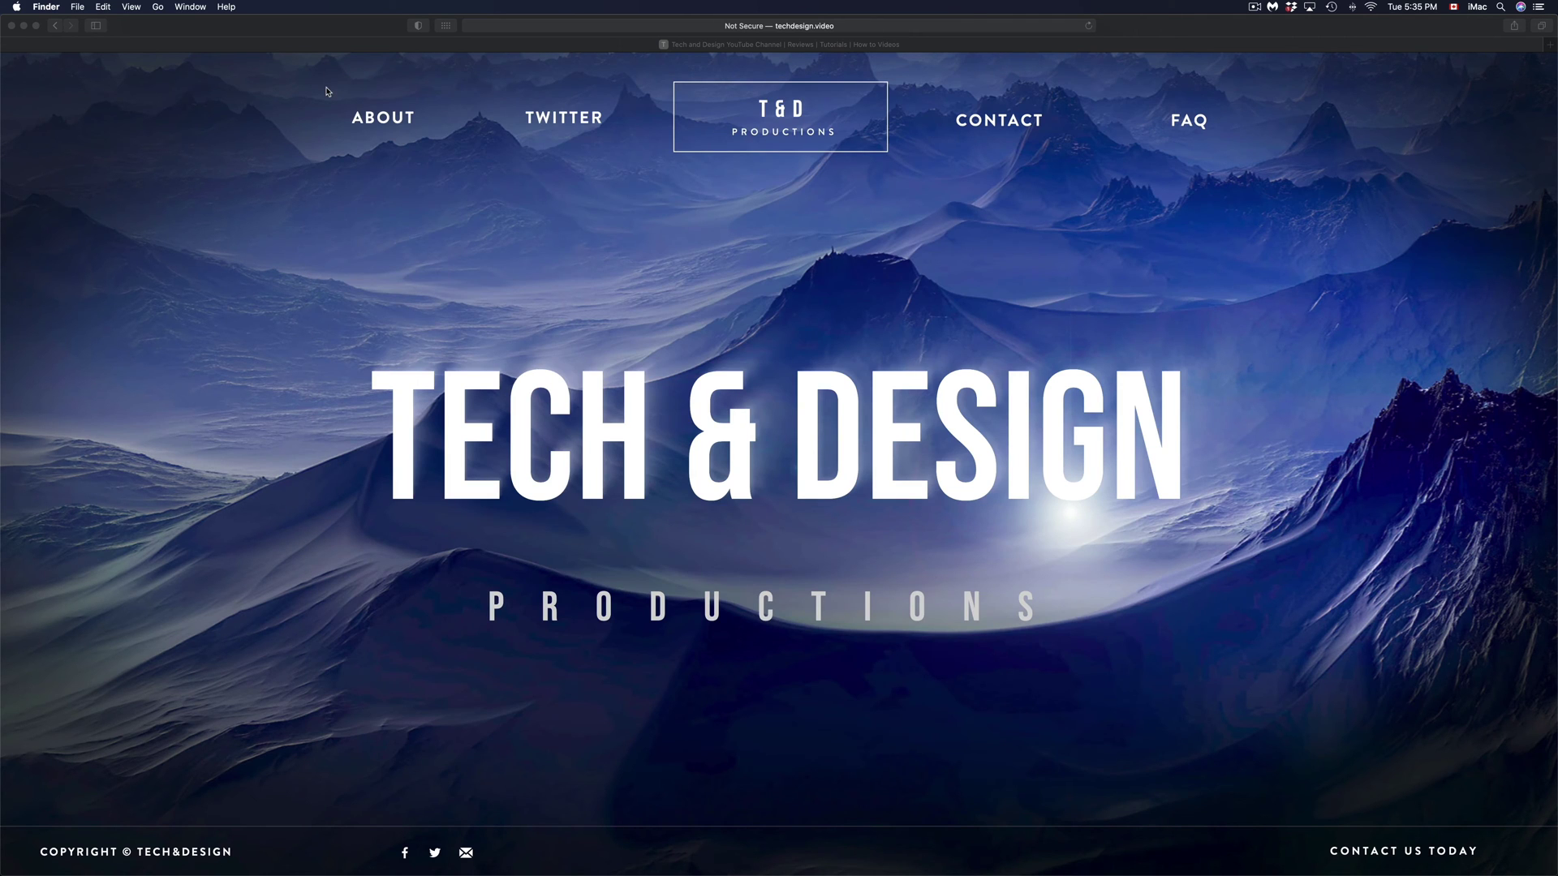
{"action": "left_click", "coordinate": [532, 198]}
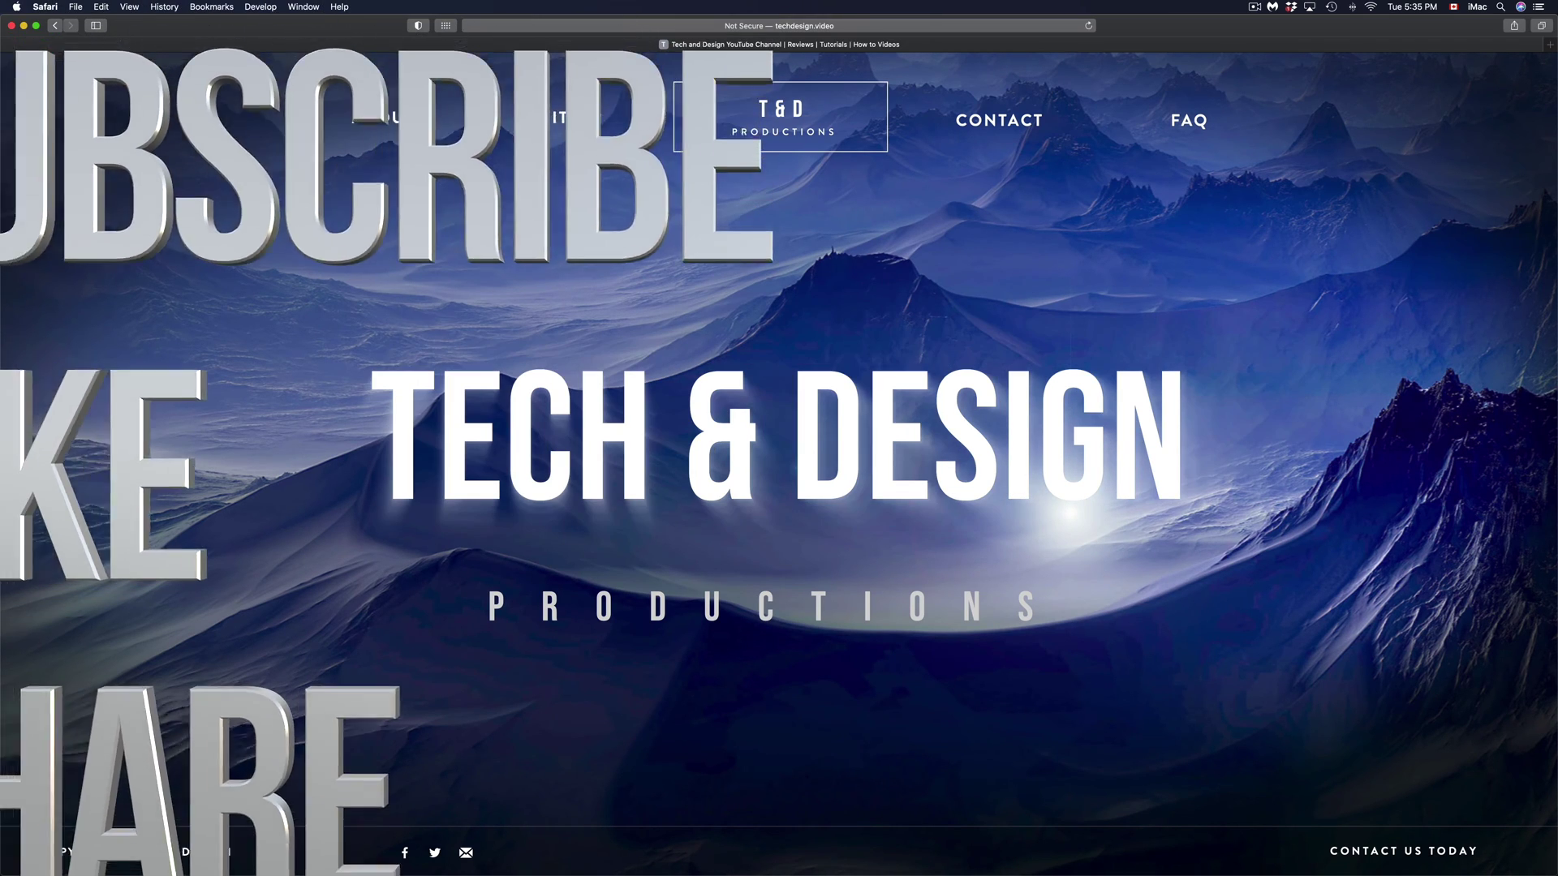